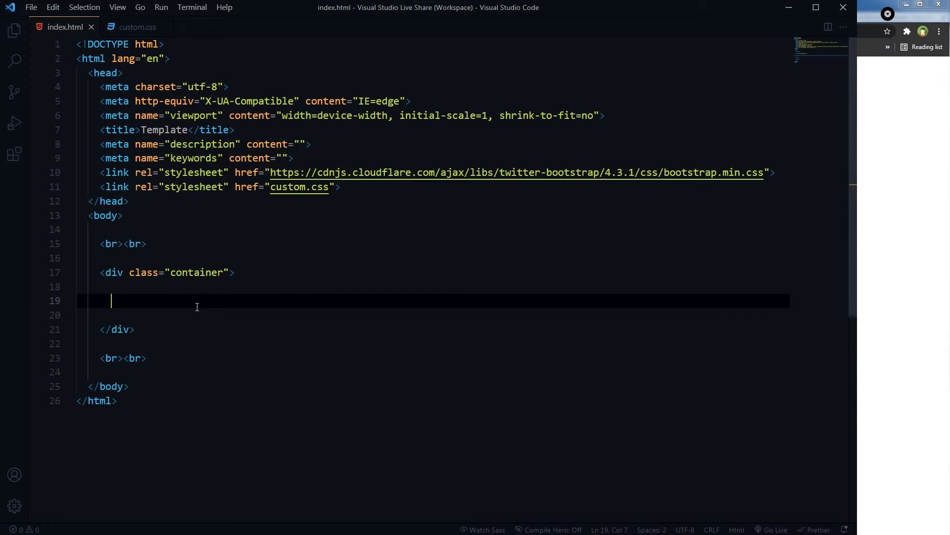
pyautogui.write('<')
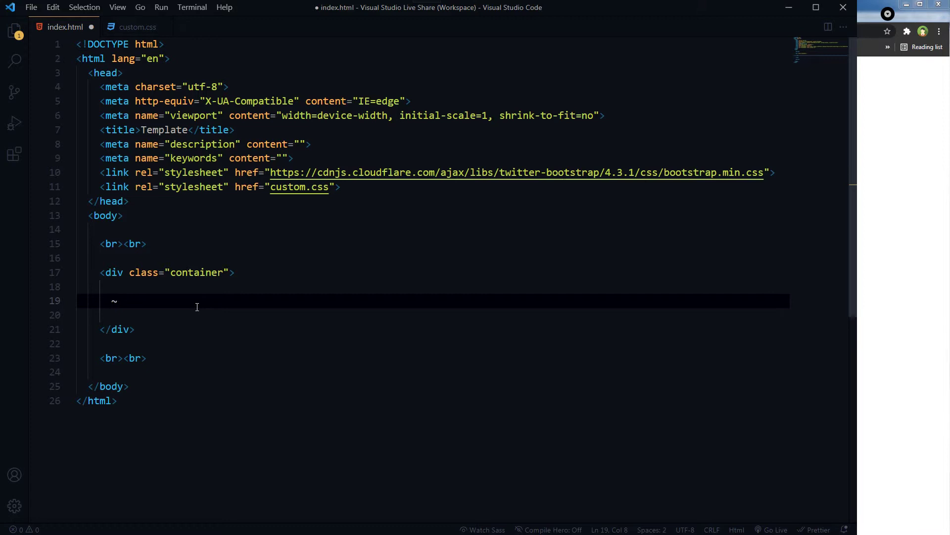
# - Replace the tilde and plus lines with the pasted section block inside the container
pyautogui.press('Return')
pyautogui.write('+')
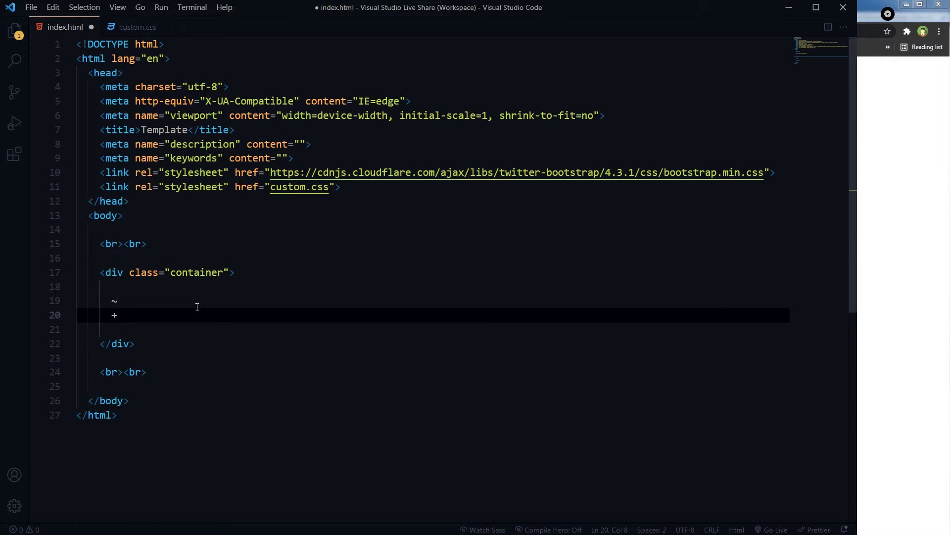
pyautogui.press('BackSpace')
pyautogui.press('BackSpace')
pyautogui.press('BackSpace')
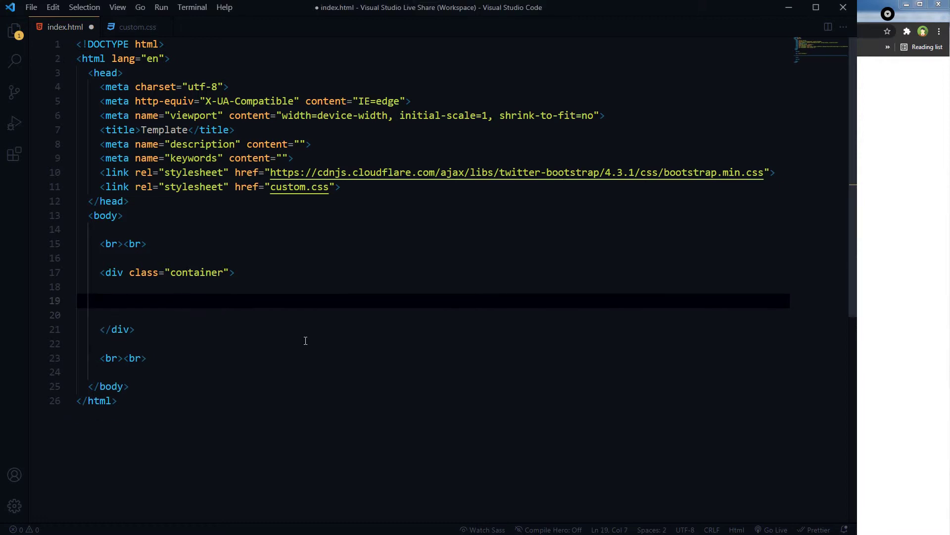
pyautogui.write('<section>         <div>Some text</div>         <p>lorem ipsum</p>         <p>lorem ipsum</p>         <p>lorem ipsum</p>       </section>')
pyautogui.hotkey('shift', 'Down')
pyautogui.hotkey('shift', 'Down')
pyautogui.hotkey('shift', 'Down')
pyautogui.hotkey('shift', 'End')
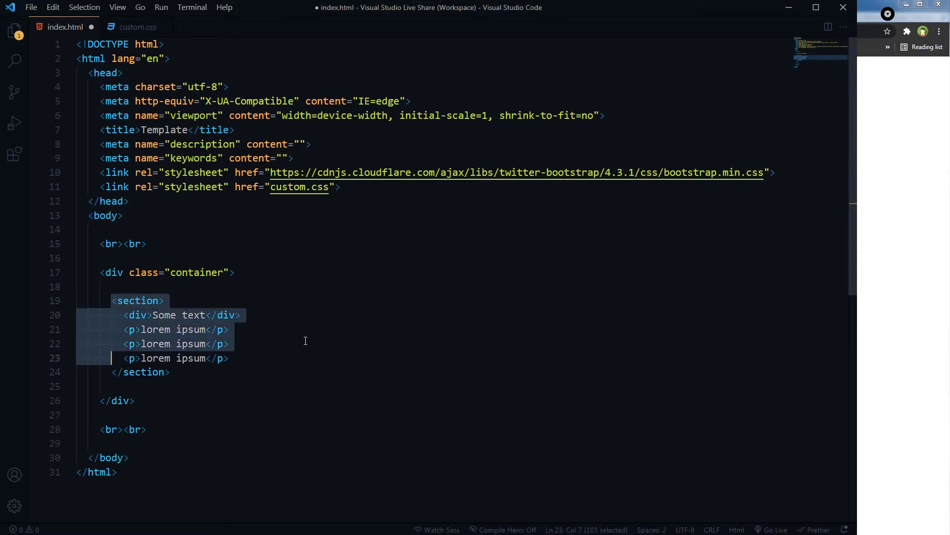
# - Highlight the Some text div, the three lorem ipsum paragraphs, and the custom.css link line
pyautogui.press('Up')
pyautogui.press('Up')
pyautogui.press('Up')
pyautogui.press('Down')
pyautogui.press('End')
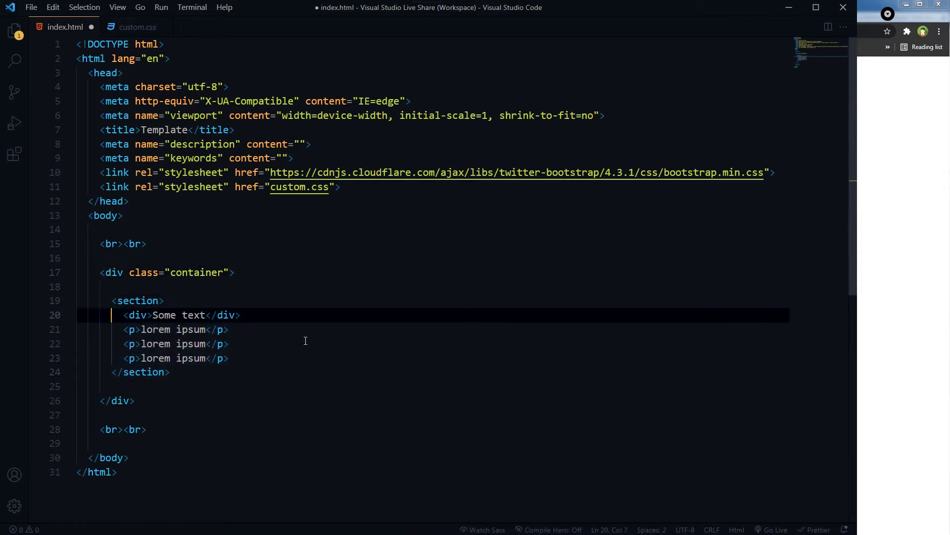
pyautogui.hotkey('shift', 'Home')
pyautogui.press('Down')
pyautogui.press('Home')
pyautogui.hotkey('shift', 'Down')
pyautogui.hotkey('shift', 'Down')
pyautogui.hotkey('shift', 'End')
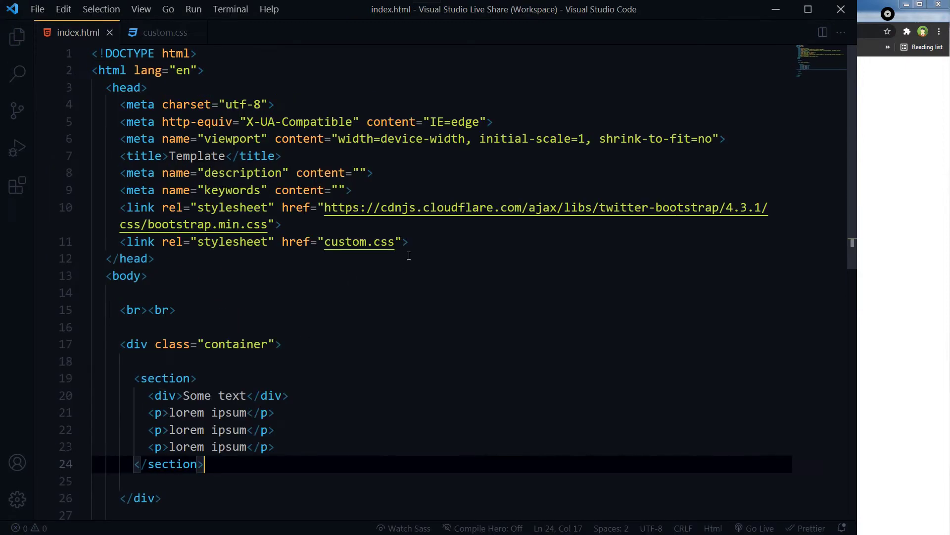
pyautogui.moveTo(410, 241); pyautogui.dragTo(113, 241)
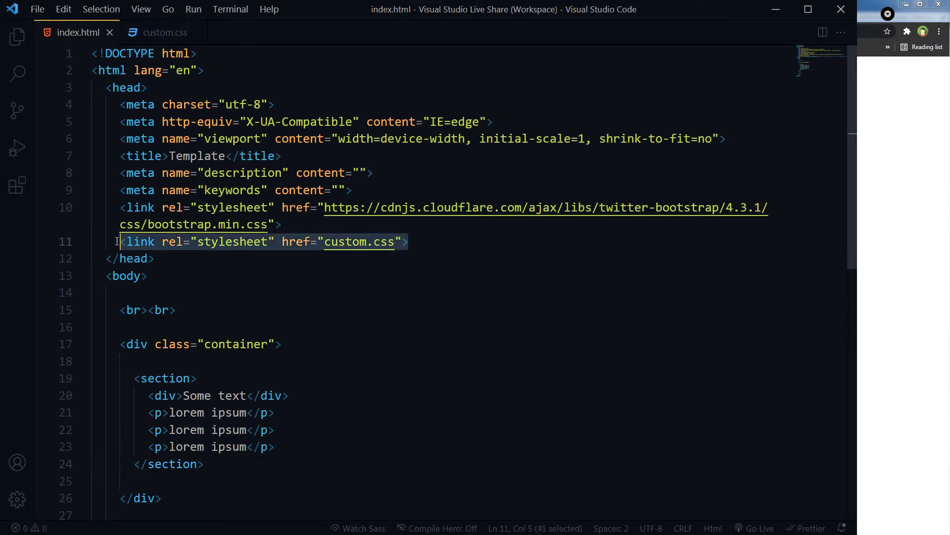
# - Add a body rule with font-size 24px at the top of custom.css
pyautogui.click(175, 36)
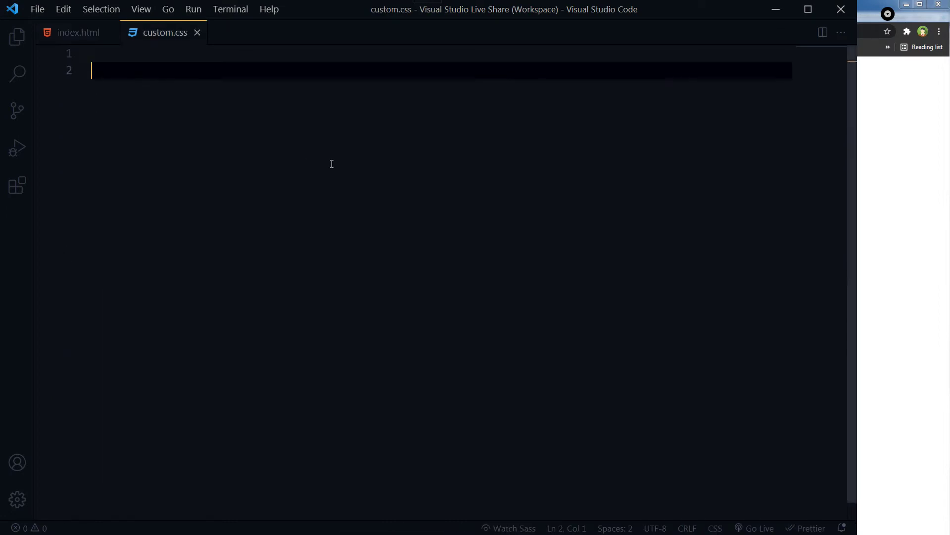
pyautogui.press('Up')
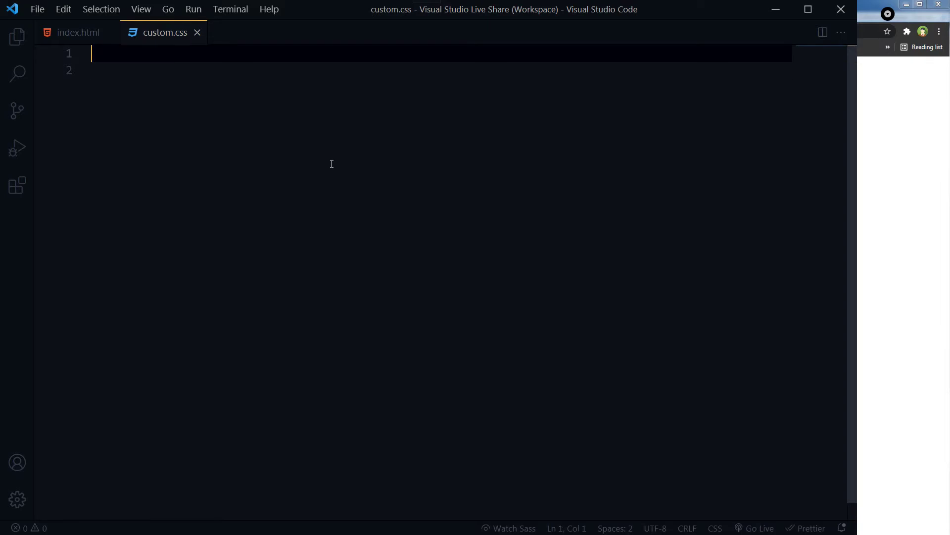
pyautogui.write('body ')
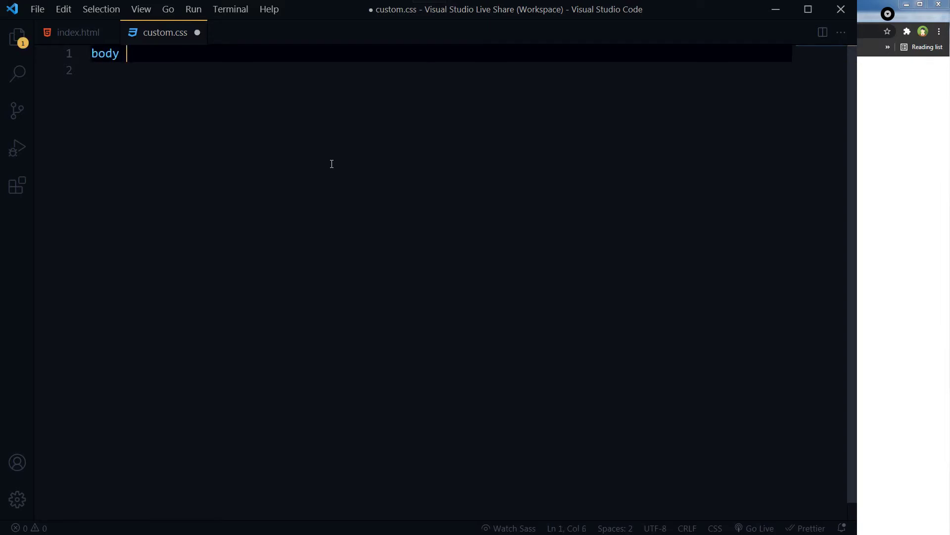
pyautogui.write('{')
pyautogui.press('Return')
pyautogui.write('font-si')
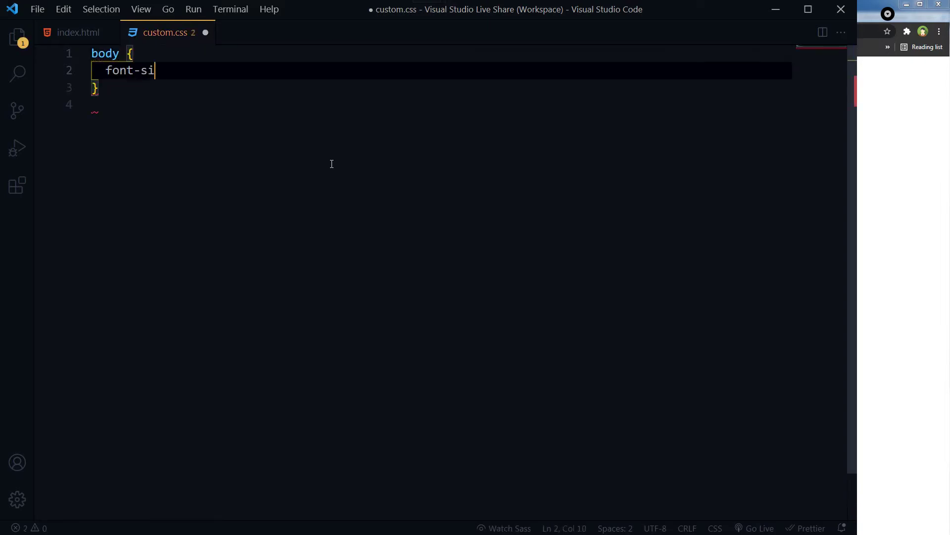
pyautogui.write('ze:')
pyautogui.write(' 24')
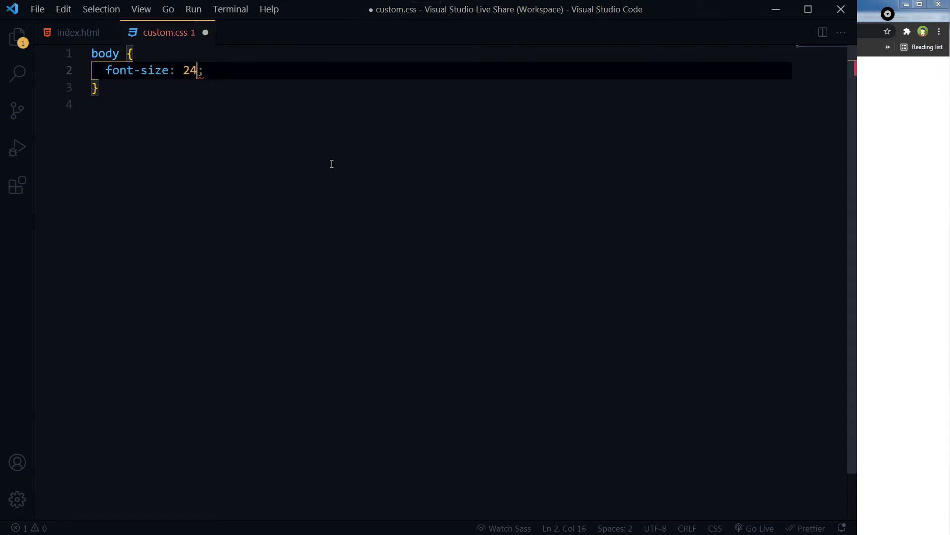
pyautogui.write('px')
pyautogui.press('Down')
# - Add a div, p rule with 10px 20px padding, save, and switch to Chrome
pyautogui.press('Return')
pyautogui.press('Return')
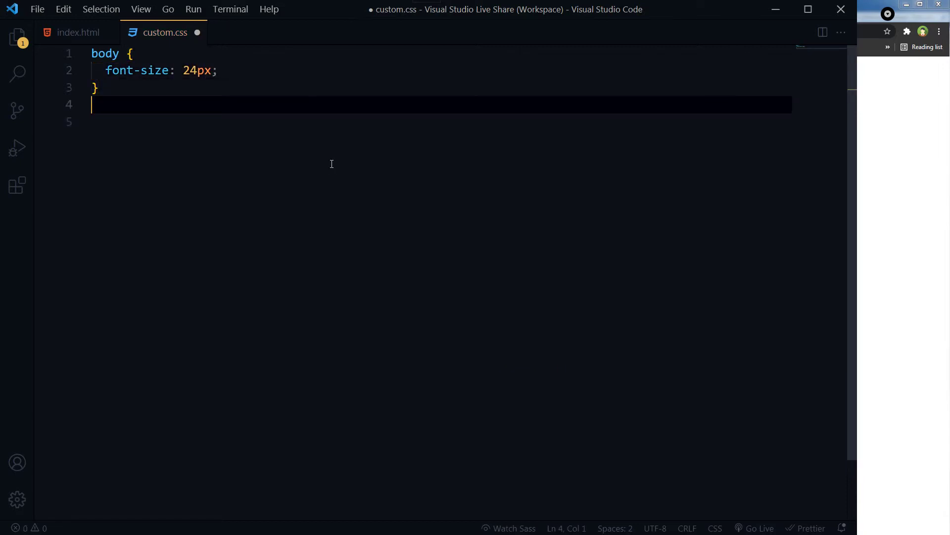
pyautogui.write('div, ')
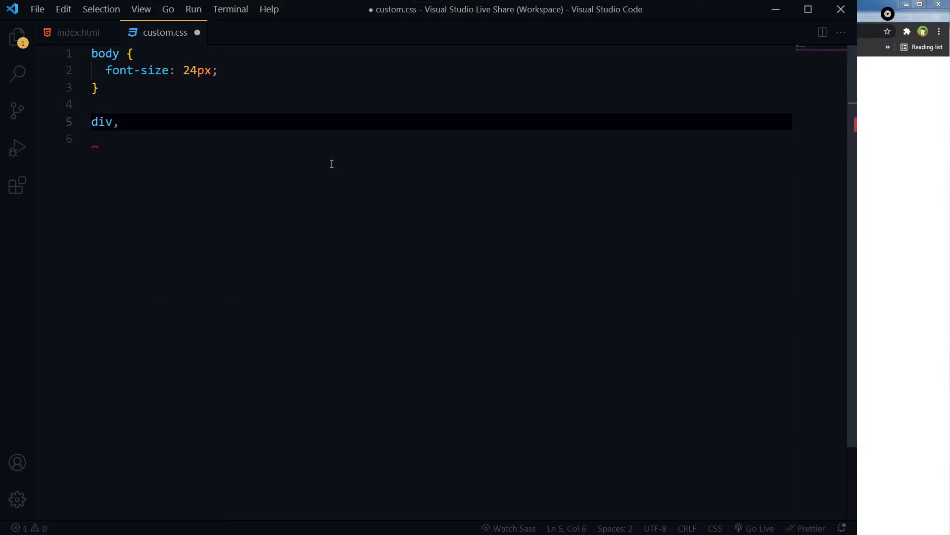
pyautogui.write('p {')
pyautogui.press('Left')
pyautogui.write('padding: ;')
pyautogui.press('Left')
pyautogui.press('Left')
pyautogui.write('1')
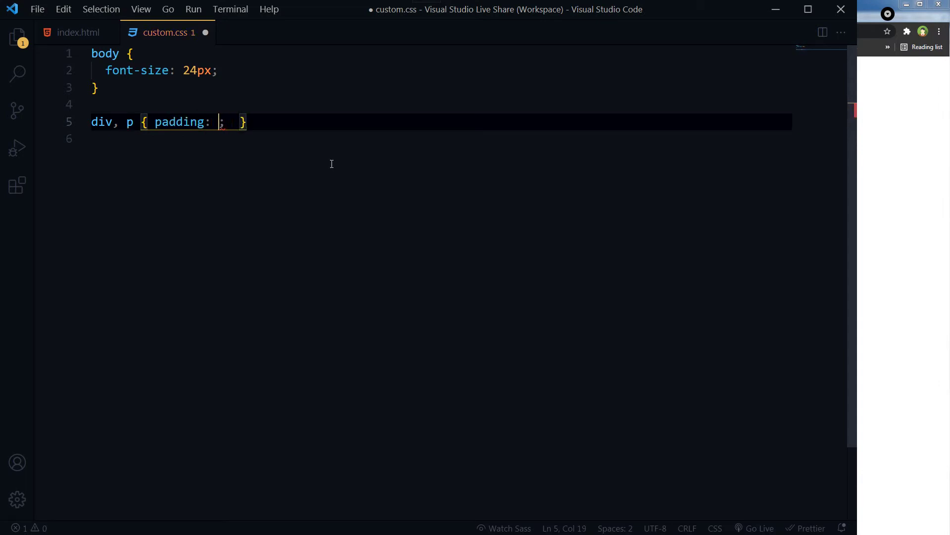
pyautogui.write('0px 20px')
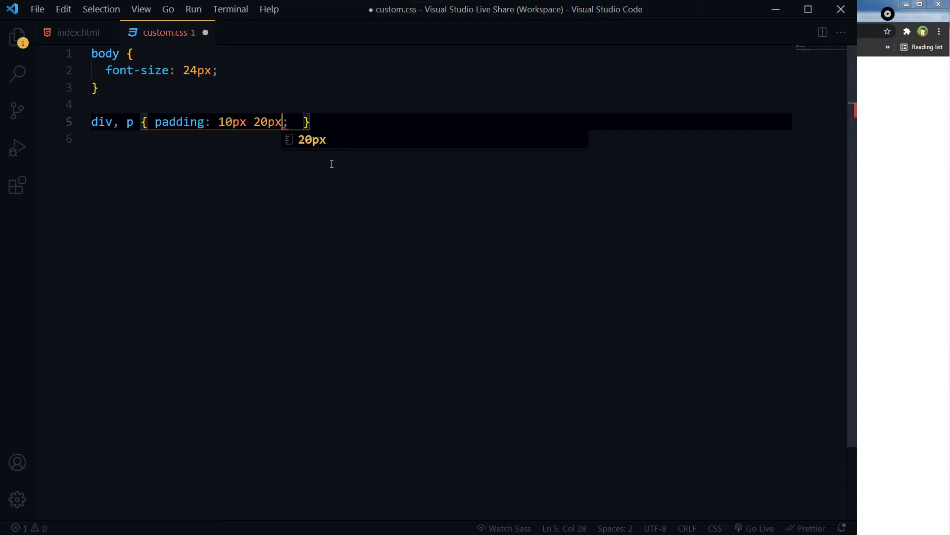
pyautogui.press('End')
pyautogui.press('Return')
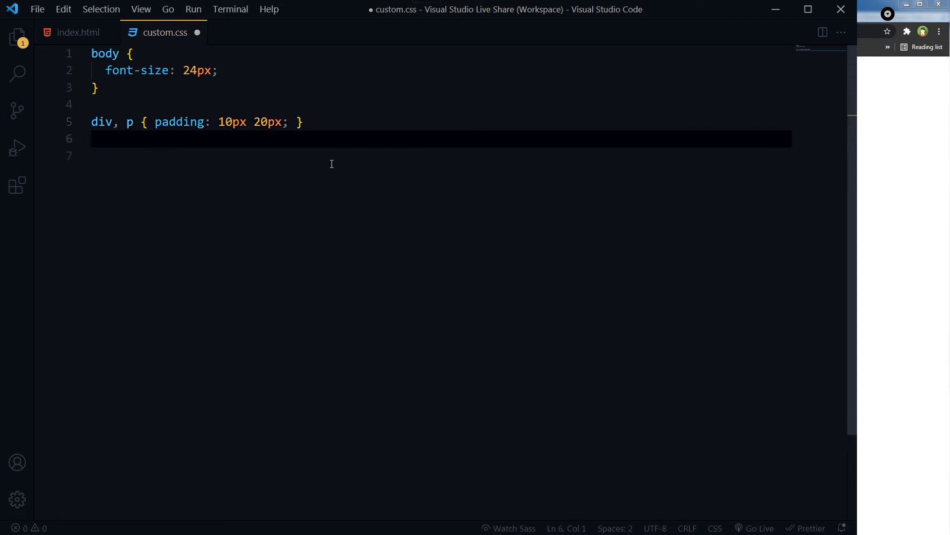
pyautogui.press('Return')
pyautogui.hotkey('ctrl', 's')
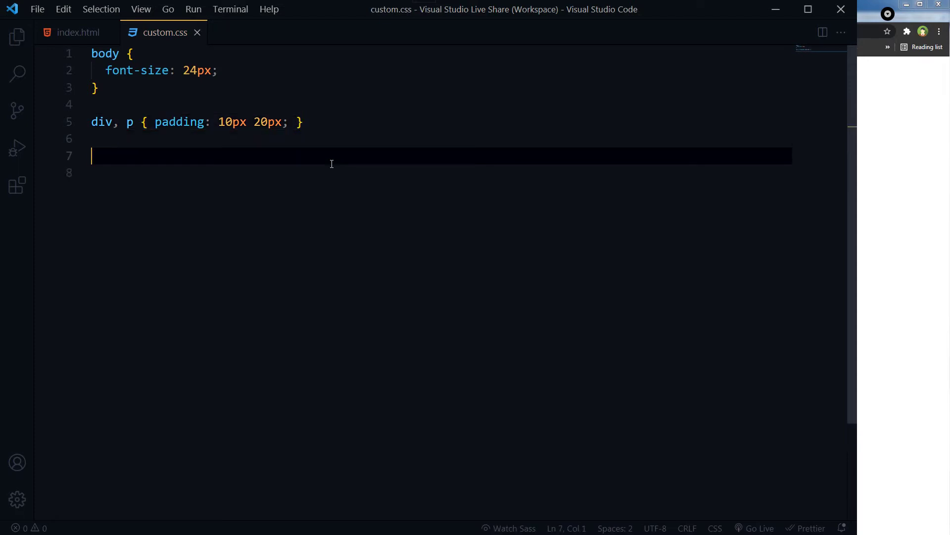
pyautogui.hotkey('alt', 'Tab')
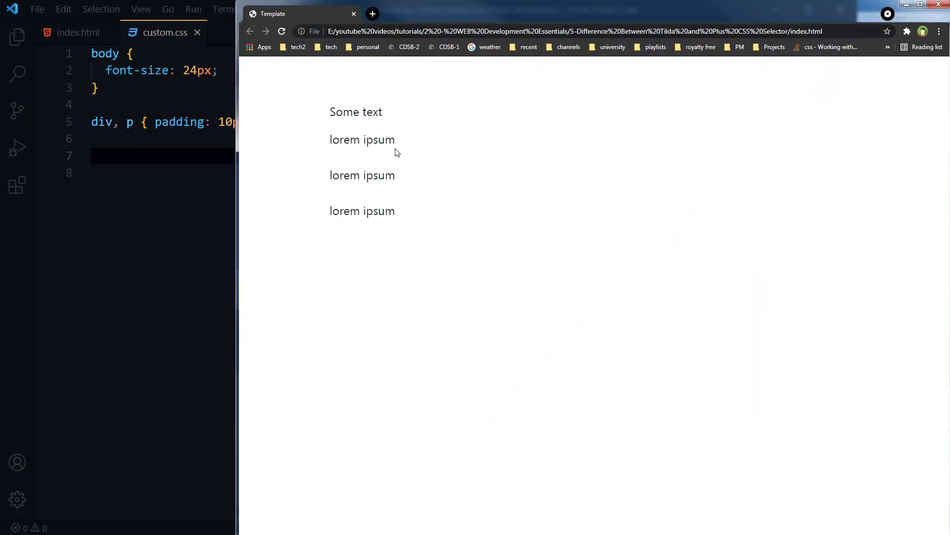
# - Open Chrome's developer tools via Inspect and make the panel shorter
pyautogui.hotkey('ctrl', 'a')
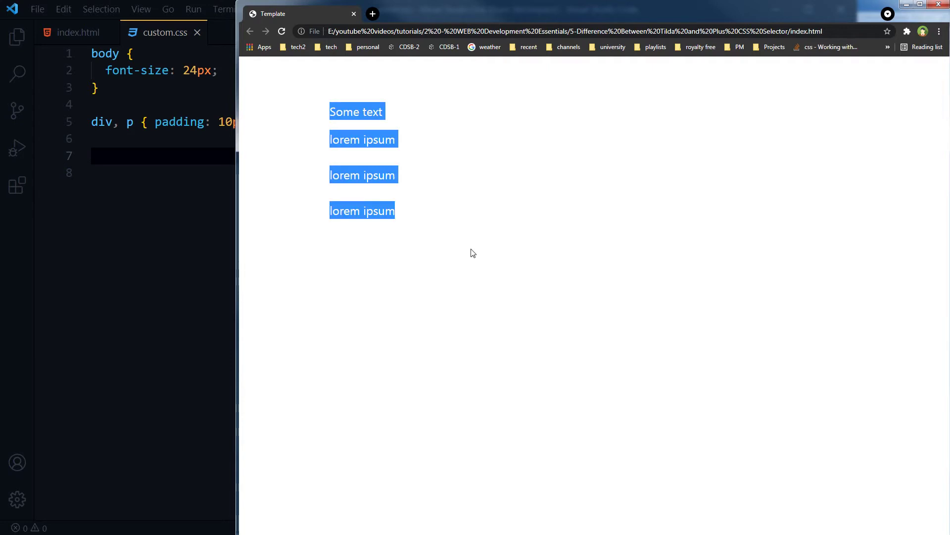
pyautogui.click(449, 260)
pyautogui.rightClick(483, 264)
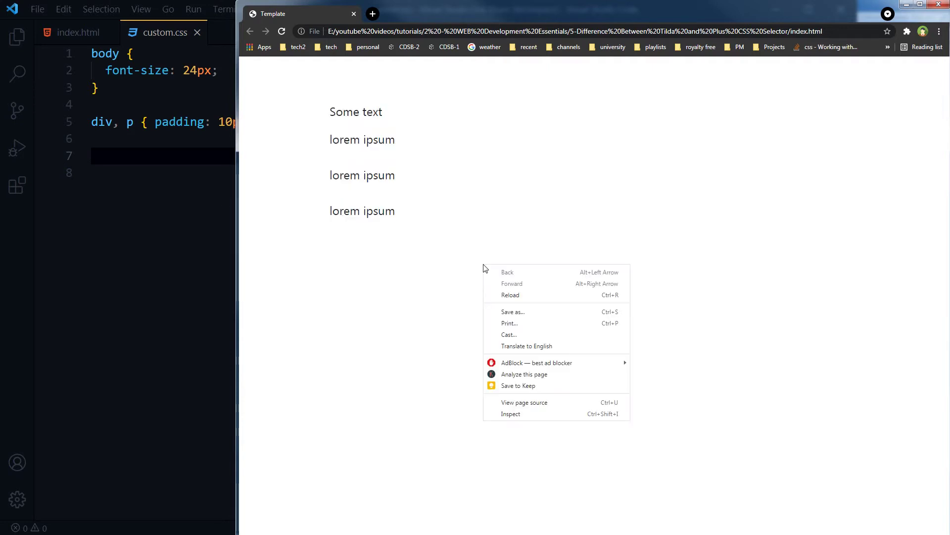
pyautogui.click(512, 415)
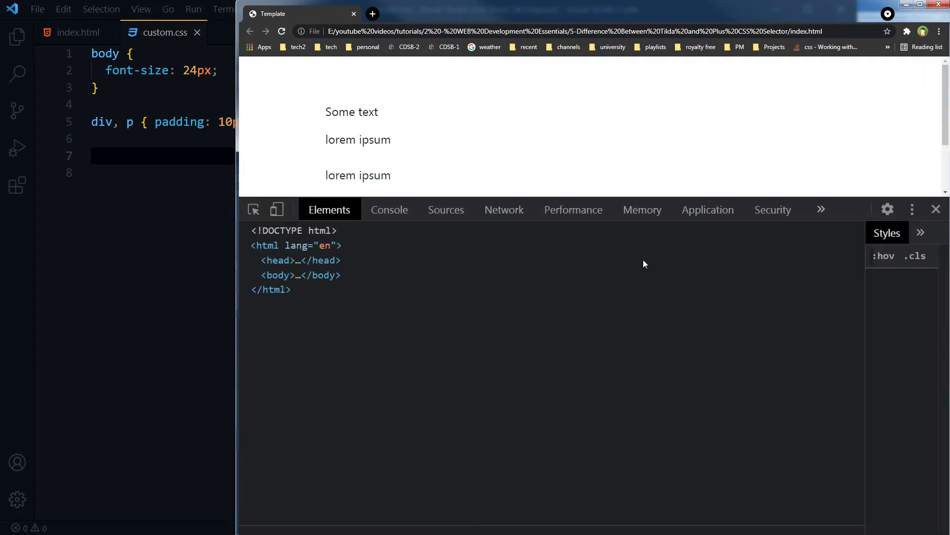
pyautogui.moveTo(838, 199); pyautogui.dragTo(829, 311)
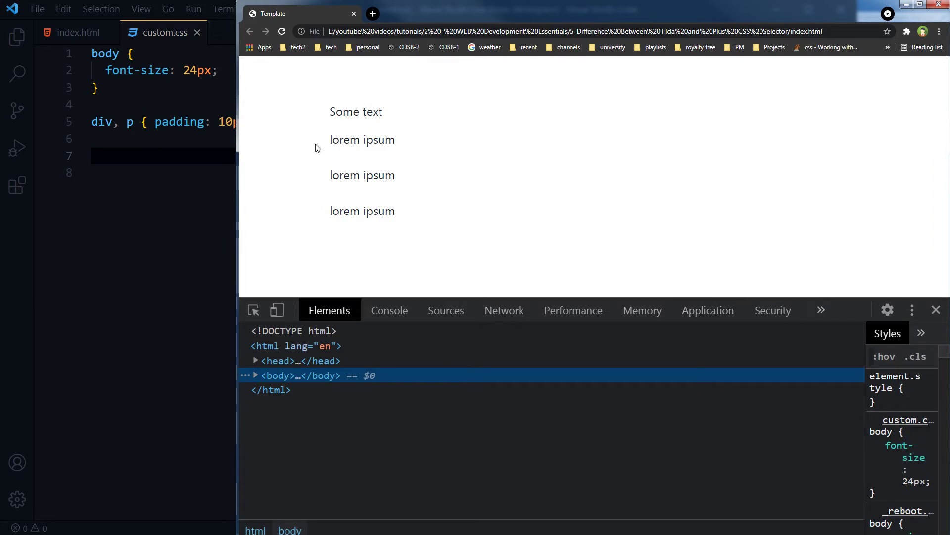
# - Highlight the three lorem ipsum lines and the Some text line, then return to the editor
pyautogui.moveTo(315, 147); pyautogui.dragTo(455, 229)
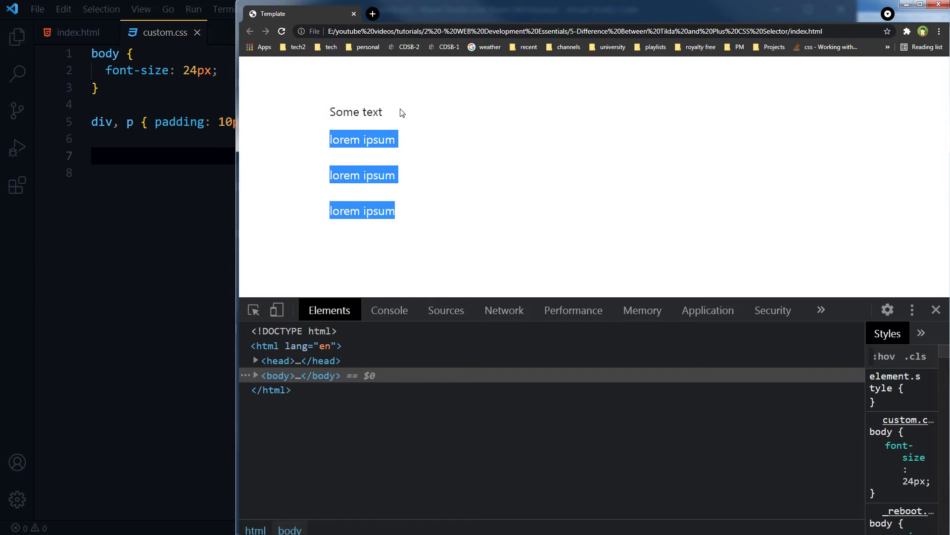
pyautogui.moveTo(385, 112); pyautogui.dragTo(295, 114)
pyautogui.click(318, 145)
pyautogui.moveTo(318, 145); pyautogui.dragTo(440, 204)
pyautogui.click(193, 156)
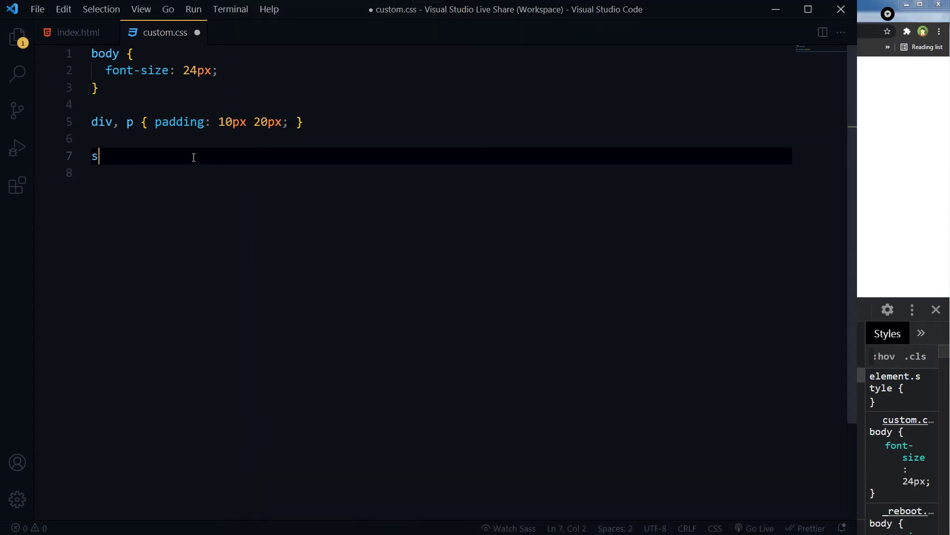
pyautogui.write('section ')
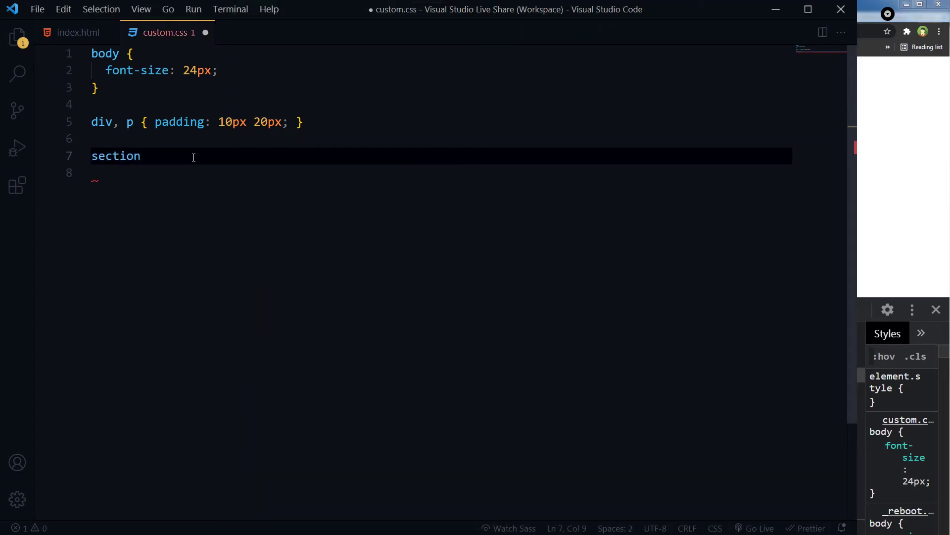
pyautogui.write('div ~')
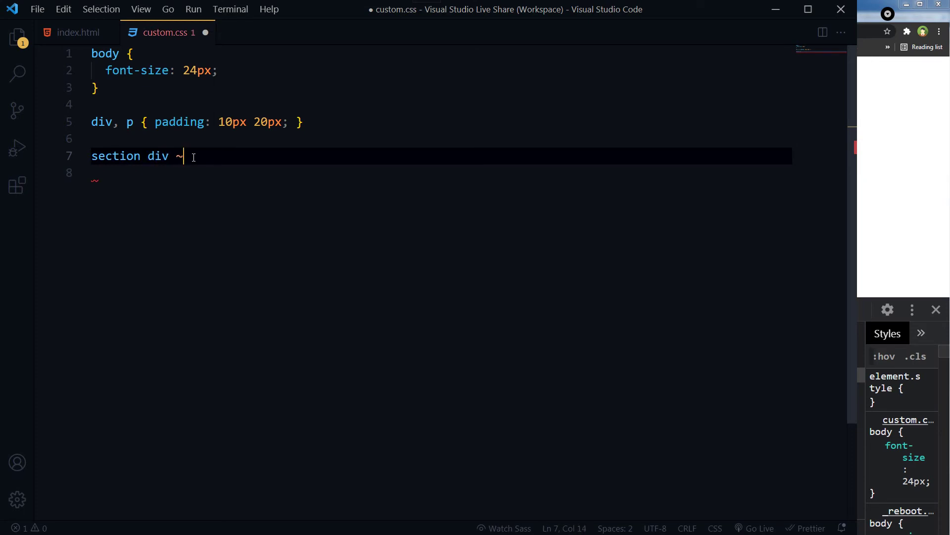
pyautogui.write(' p {')
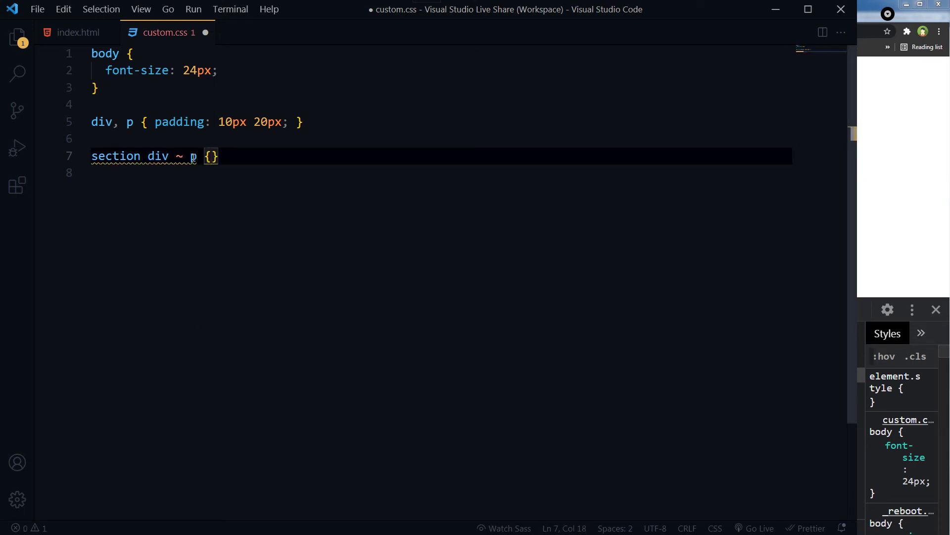
# - Fill the section div ~ p rule with background-color #ff6600 and color #fff, then save
pyautogui.press('Return')
pyautogui.write('backgr')
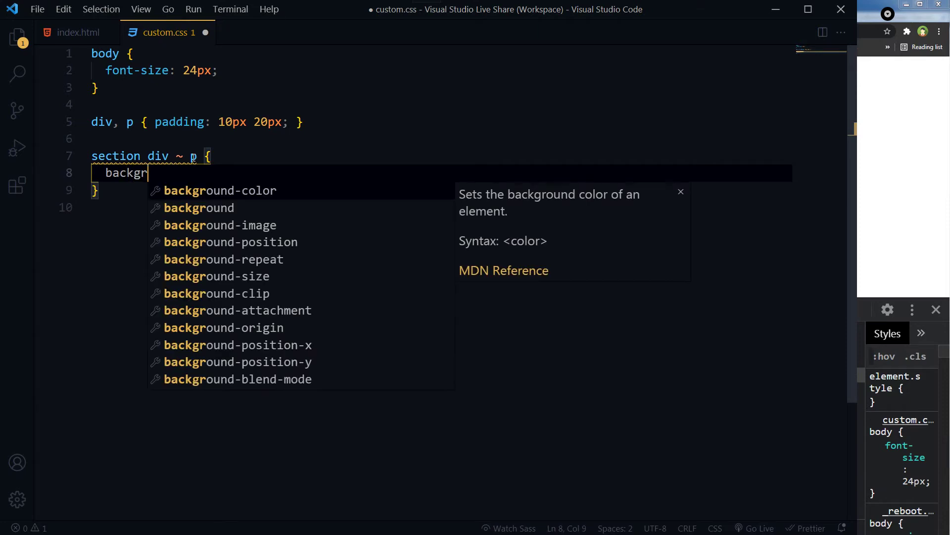
pyautogui.write('ound-color')
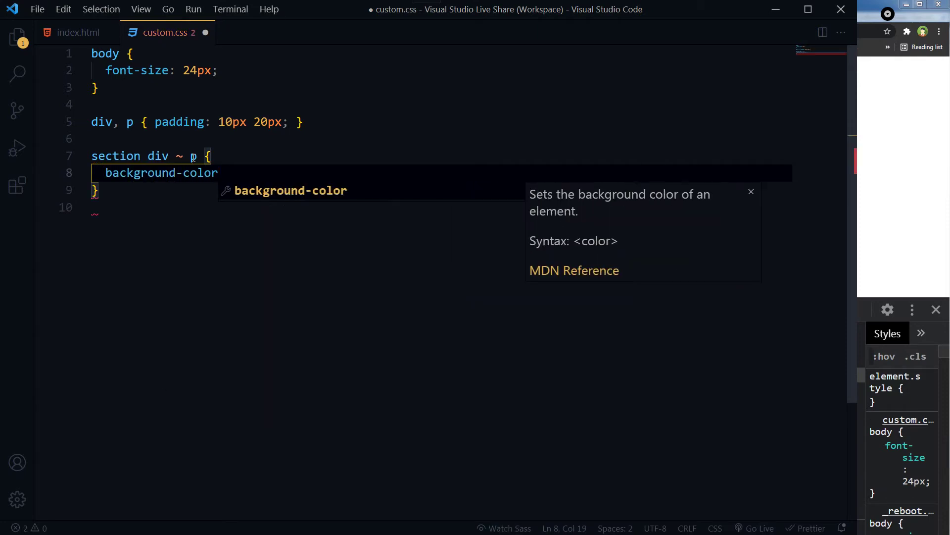
pyautogui.write(': #;')
pyautogui.press('Left')
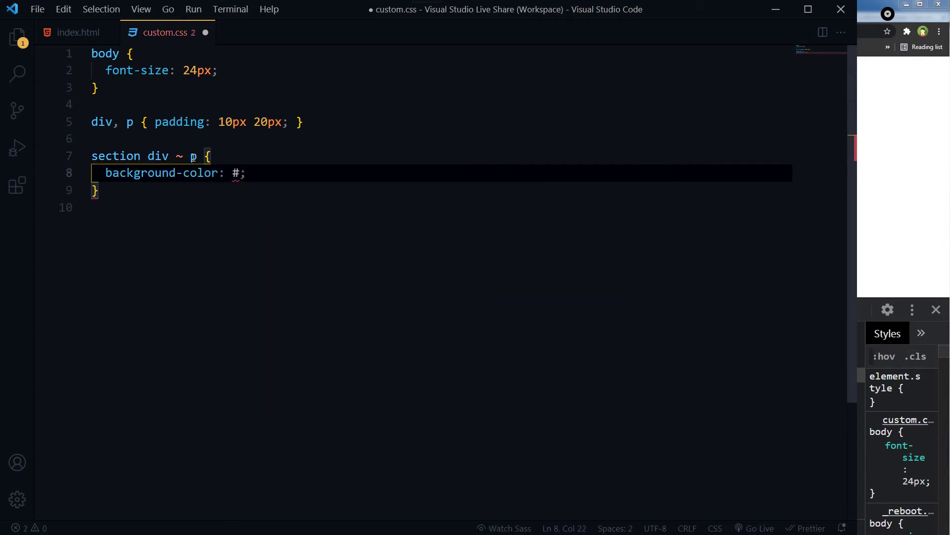
pyautogui.write('ff6600')
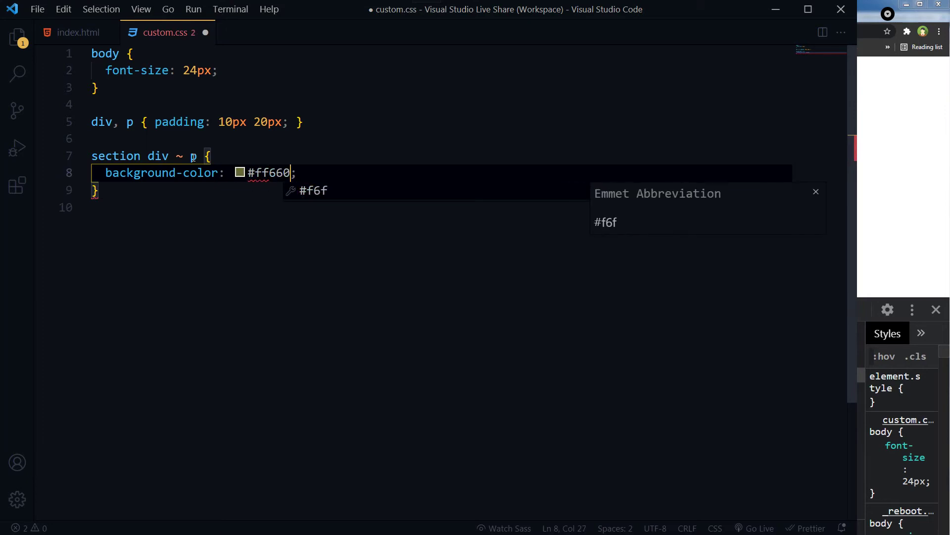
pyautogui.press('End')
pyautogui.write('cl')
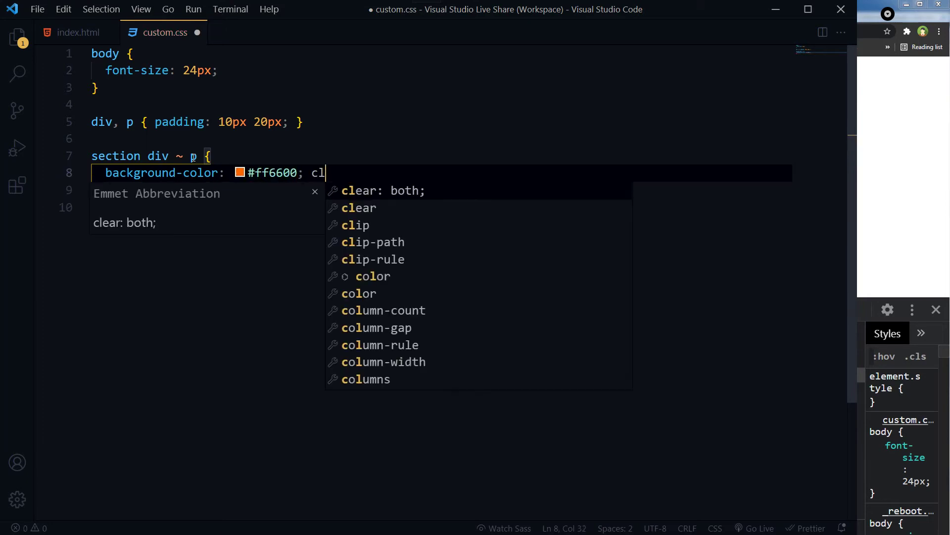
pyautogui.press('BackSpace')
pyautogui.press('Escape')
pyautogui.write('olor')
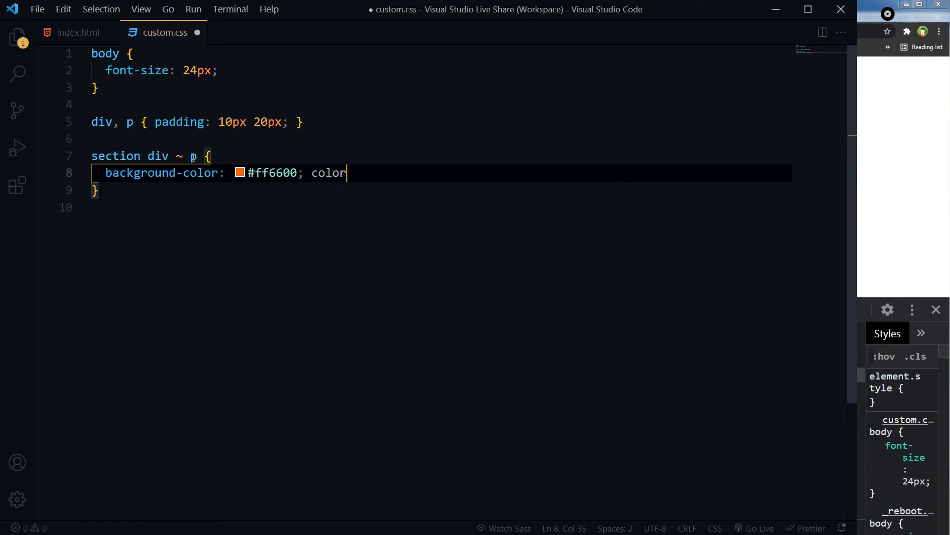
pyautogui.write(':;#fff;')
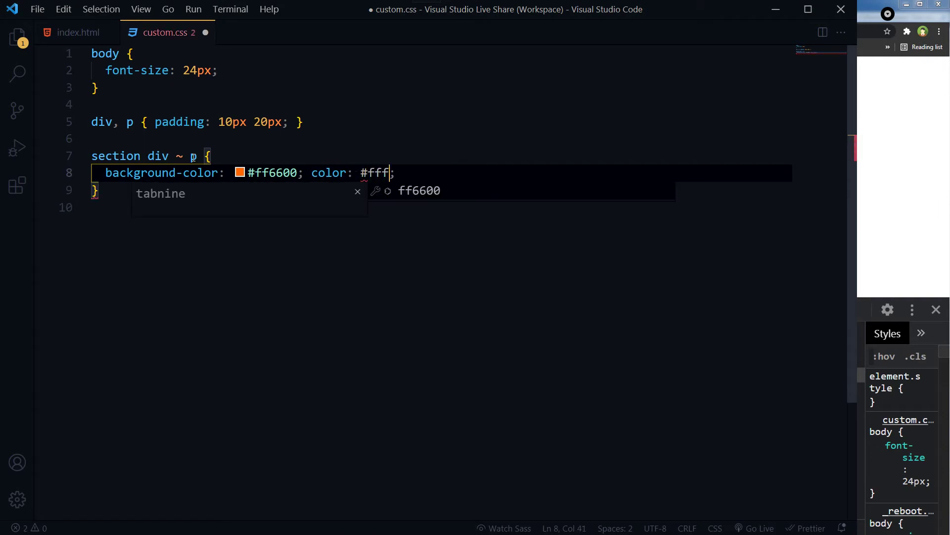
pyautogui.press('Escape')
pyautogui.press('End')
pyautogui.hotkey('ctrl', 's')
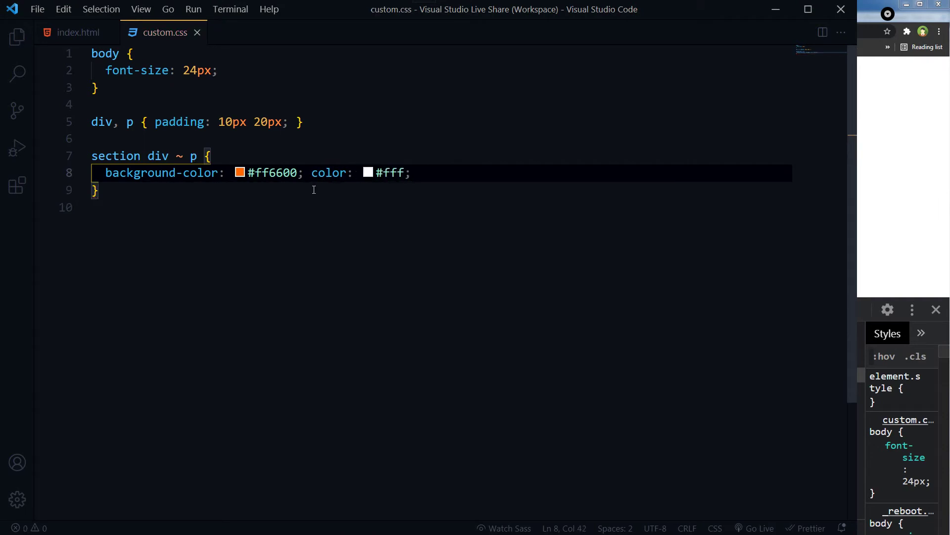
pyautogui.click(882, 188)
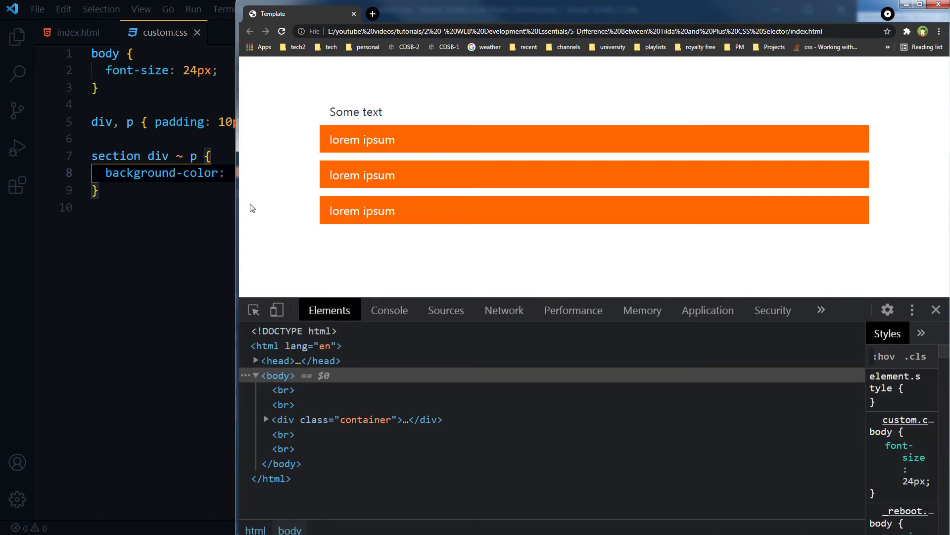
# - Resize Chrome to sit beside the editor and enlarge the DevTools element tree
pyautogui.moveTo(238, 202); pyautogui.dragTo(449, 200)
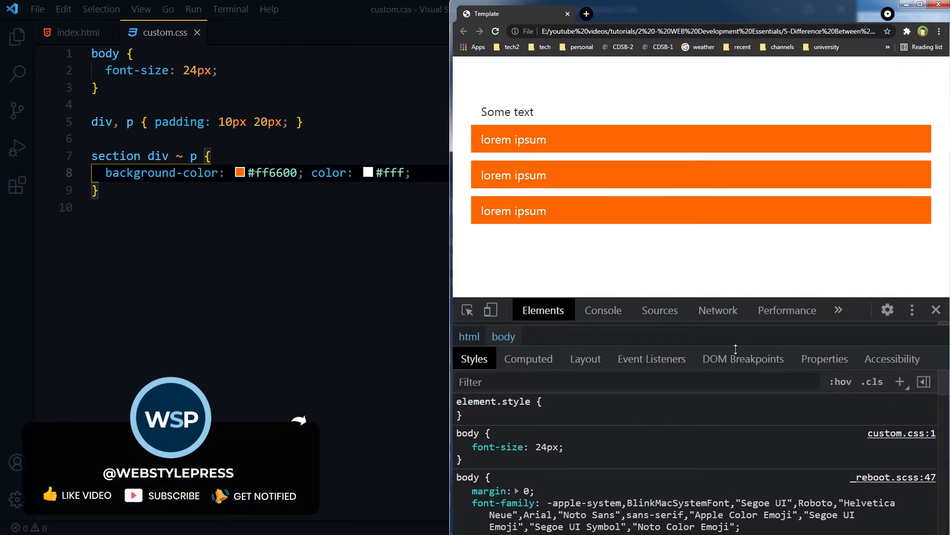
pyautogui.moveTo(735, 349); pyautogui.dragTo(733, 490)
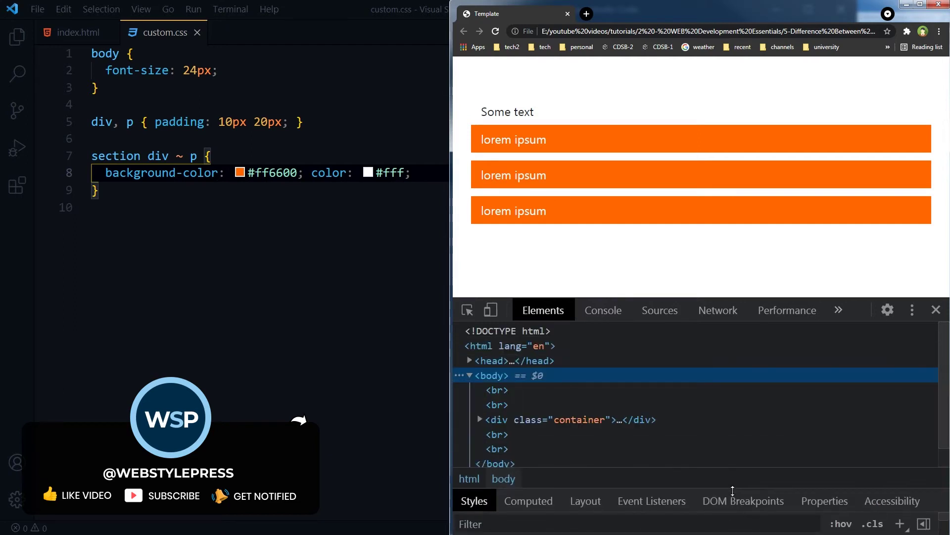
# - Expand div.container and its section in the Elements tree, giving DevTools more height
pyautogui.click(589, 421)
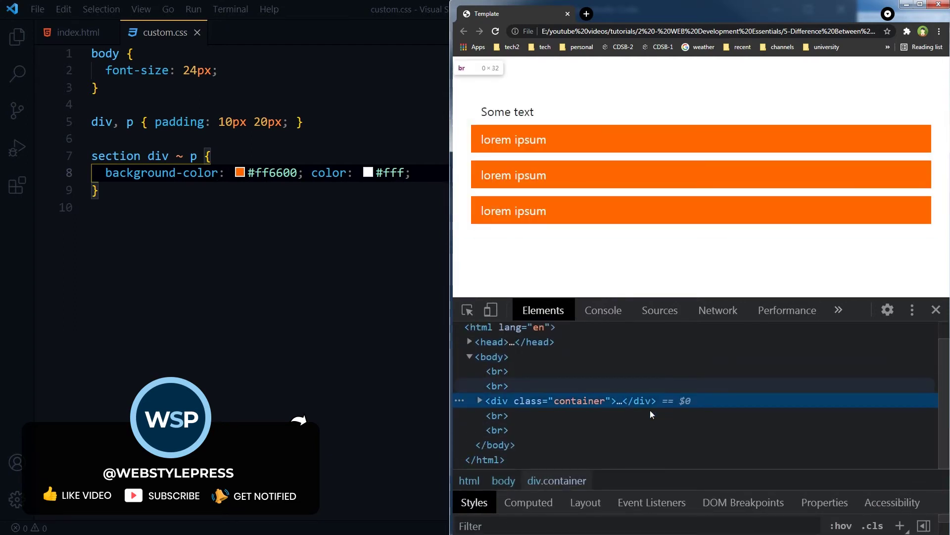
pyautogui.click(479, 401)
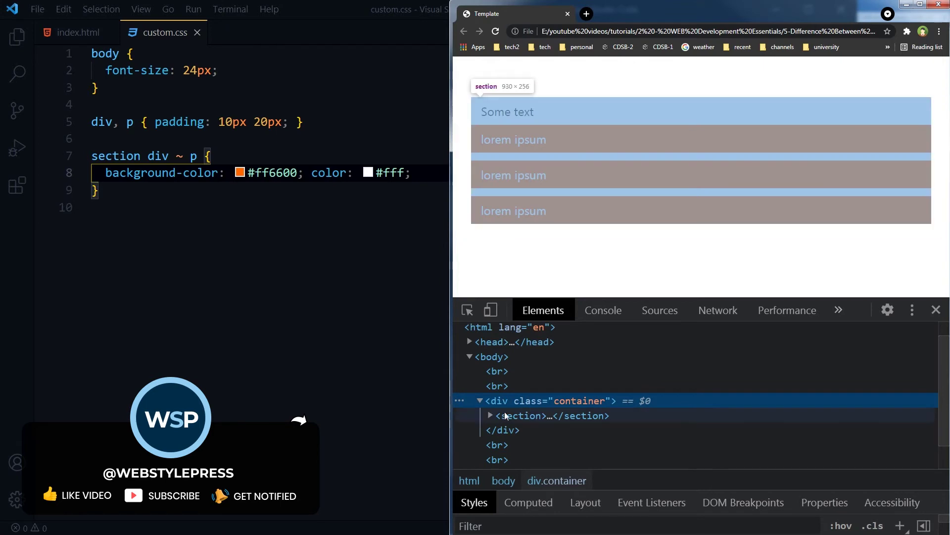
pyautogui.click(490, 415)
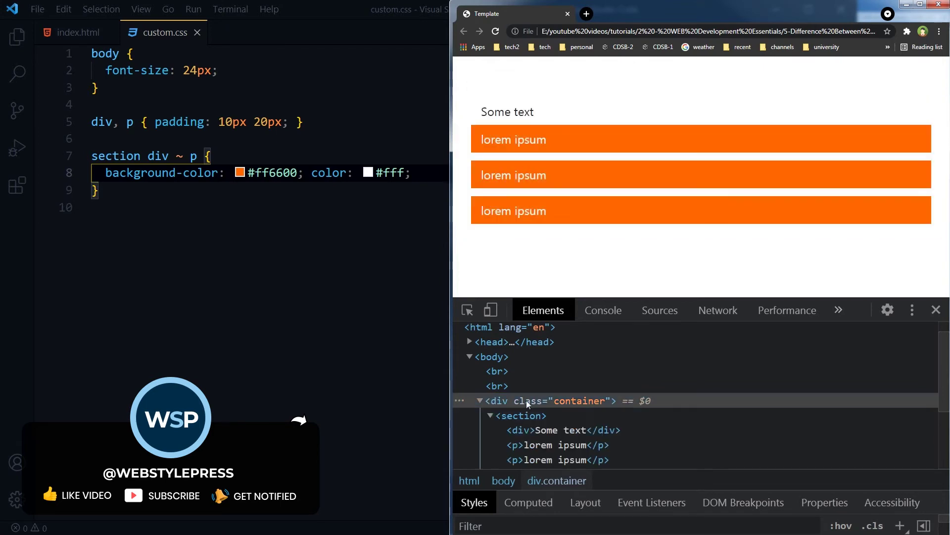
pyautogui.click(847, 310)
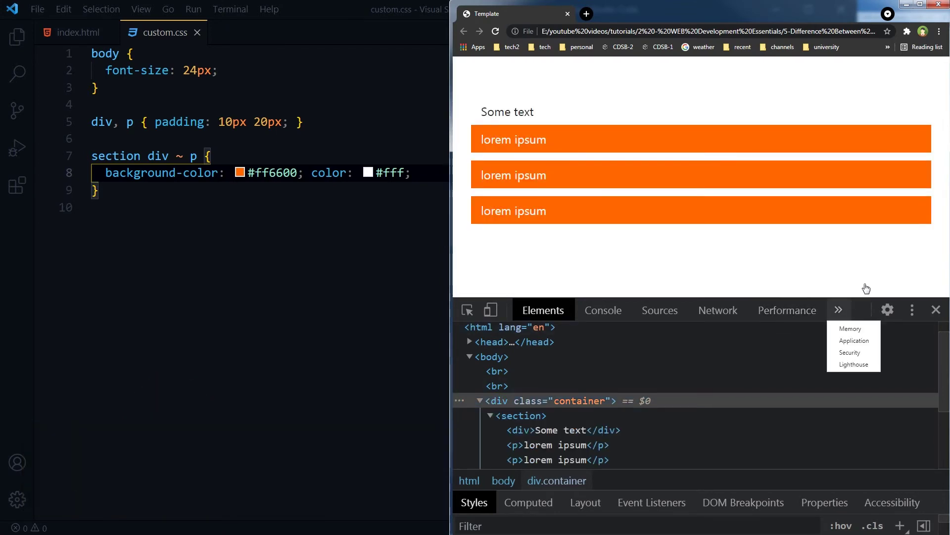
pyautogui.click(861, 292)
pyautogui.moveTo(860, 301); pyautogui.dragTo(866, 250)
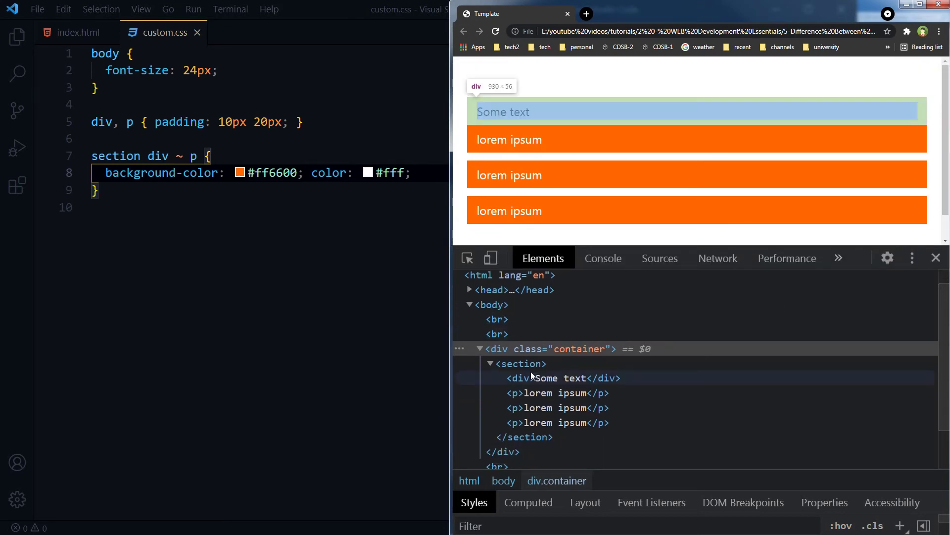
# - Inspect the section, its Some text div and each paragraph, then return to custom.css
pyautogui.click(531, 366)
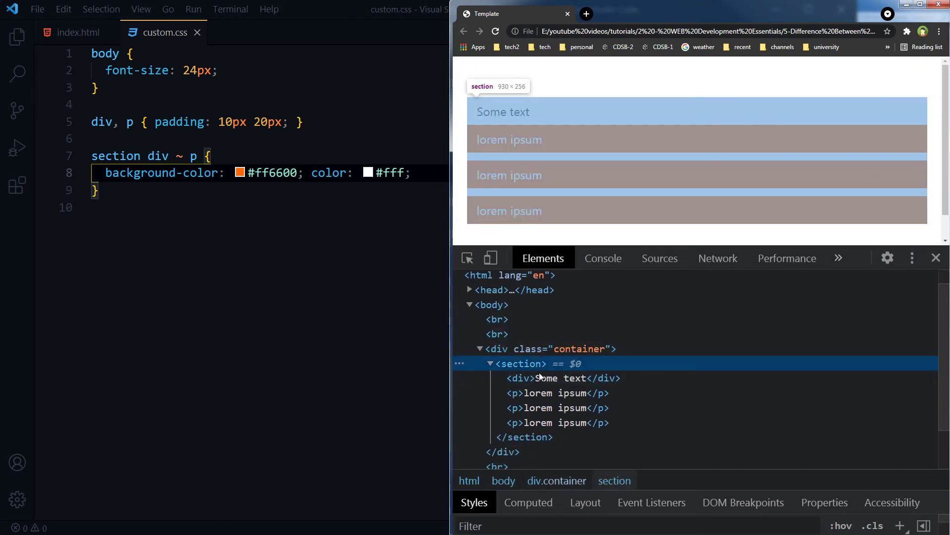
pyautogui.click(542, 375)
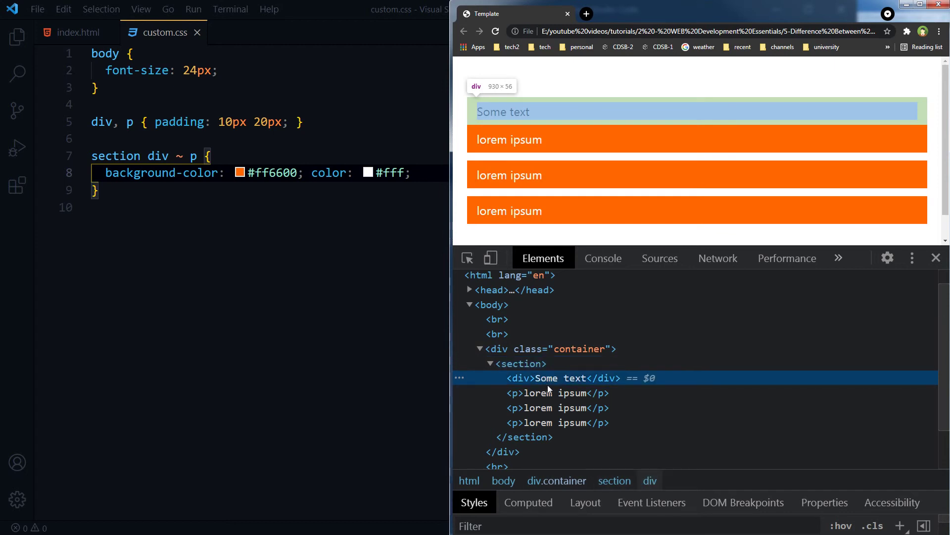
pyautogui.click(550, 393)
pyautogui.click(562, 422)
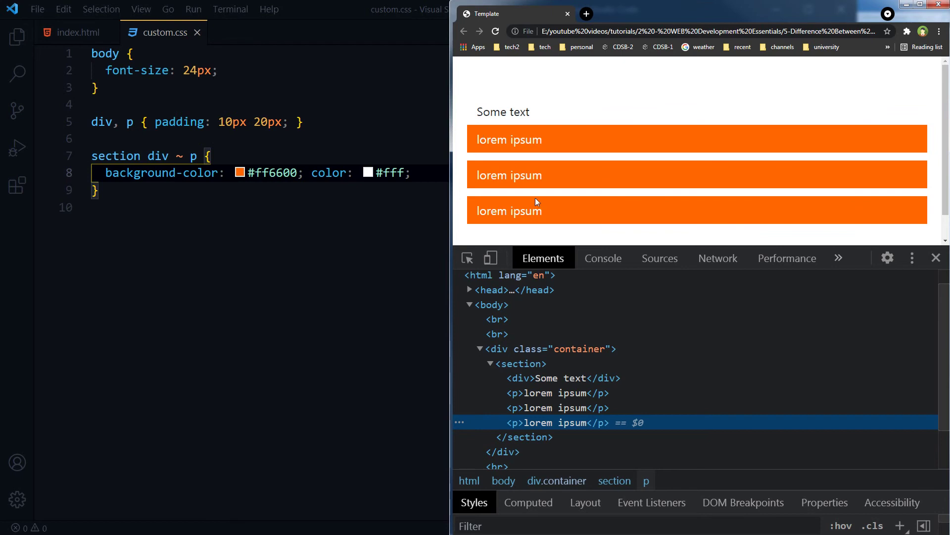
pyautogui.doubleClick(158, 157)
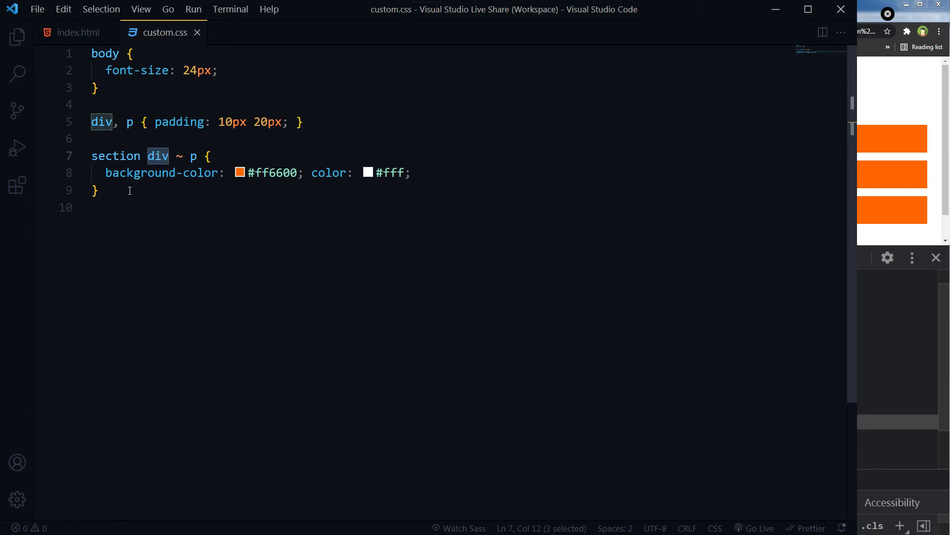
# - Paste a copy of the section div ~ p rule below and change its ~ to +
pyautogui.moveTo(99, 191); pyautogui.dragTo(92, 157)
pyautogui.click(177, 217)
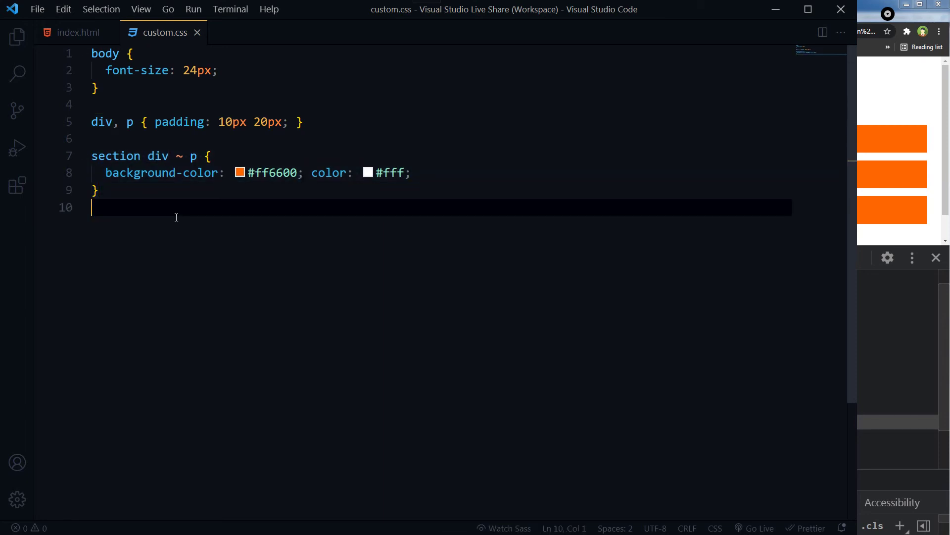
pyautogui.write('section div ~ p {   background-color: #ff6600; color: #fff; }')
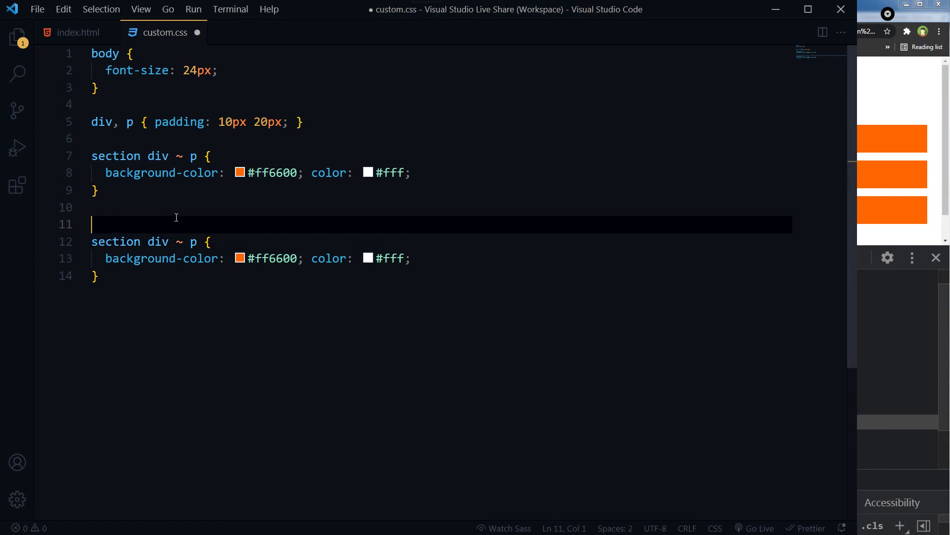
pyautogui.click(176, 224)
pyautogui.doubleClick(178, 224)
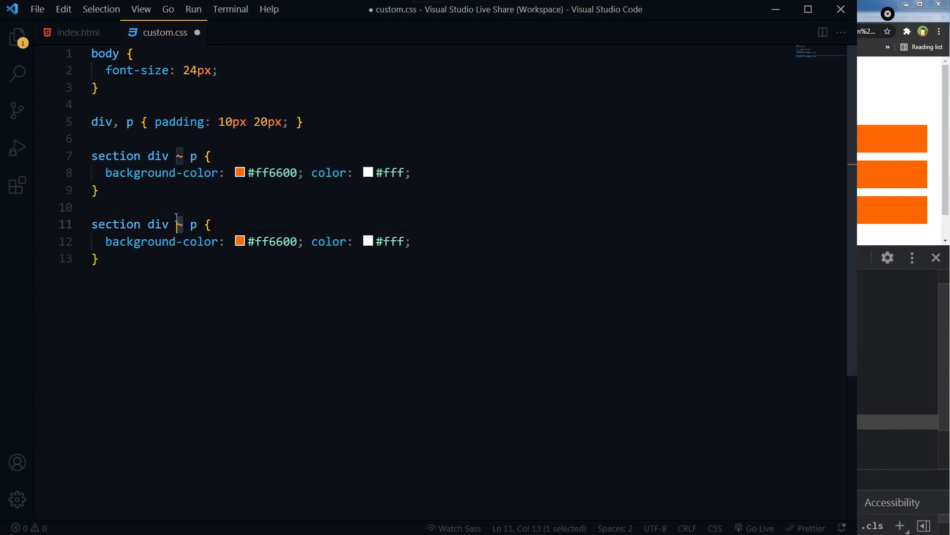
pyautogui.write('+')
# - Comment out the original tilde rule, add a trailing blank line, and save
pyautogui.press('Up')
pyautogui.hotkey('shift', 'Up')
pyautogui.hotkey('shift', 'Up')
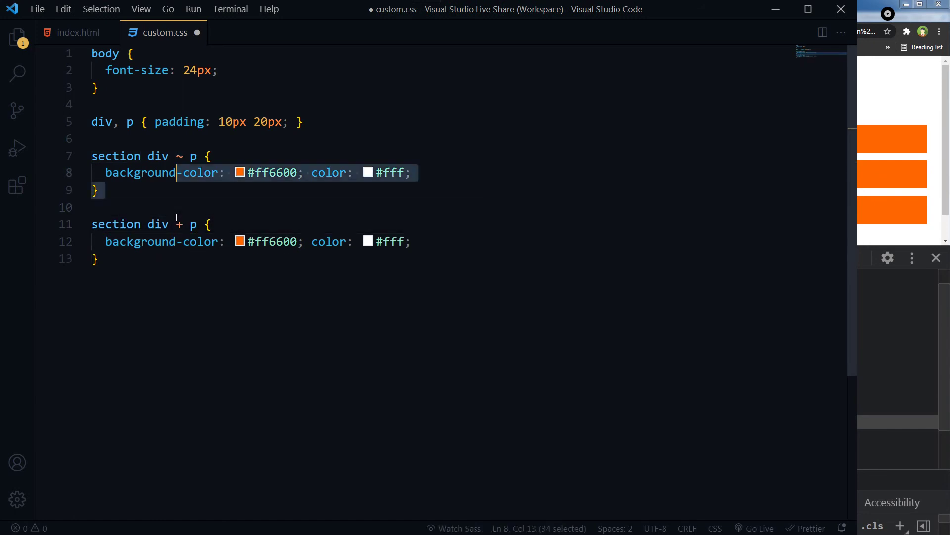
pyautogui.hotkey('shift', 'Up')
pyautogui.hotkey('shift', 'Home')
pyautogui.hotkey('shift', 'alt', 'a')
pyautogui.hotkey('ctrl', 'End')
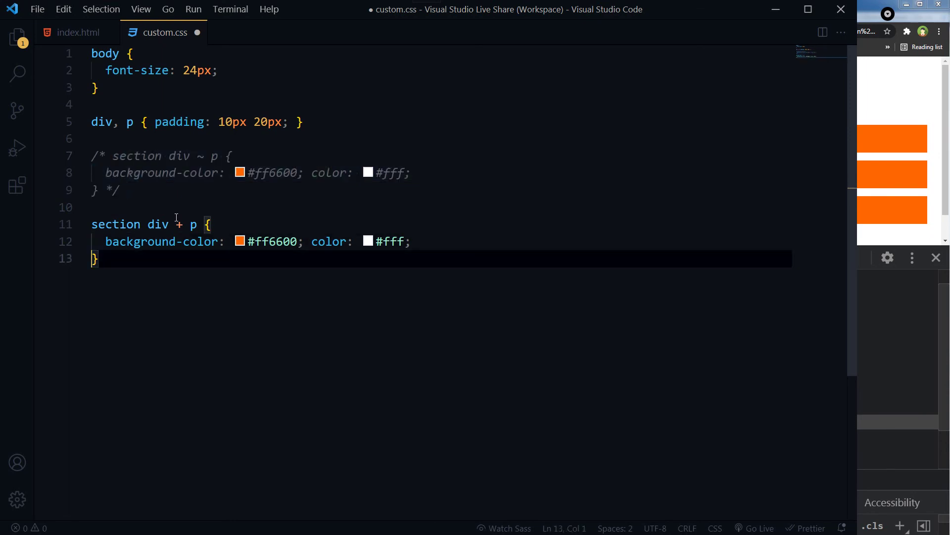
pyautogui.press('Return')
pyautogui.hotkey('ctrl', 's')
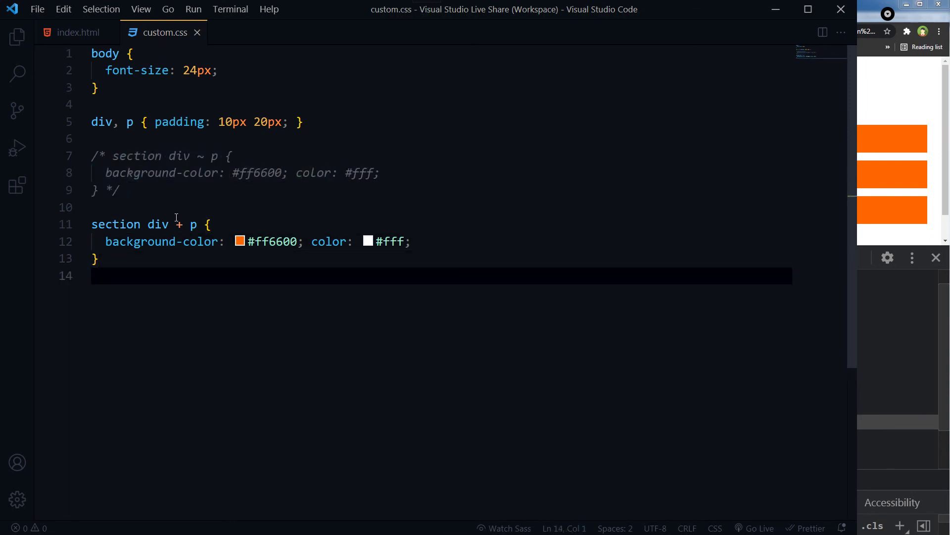
# - Refresh the page in Chrome with F5 so the section div + p rule applies
pyautogui.hotkey('alt', 'Tab')
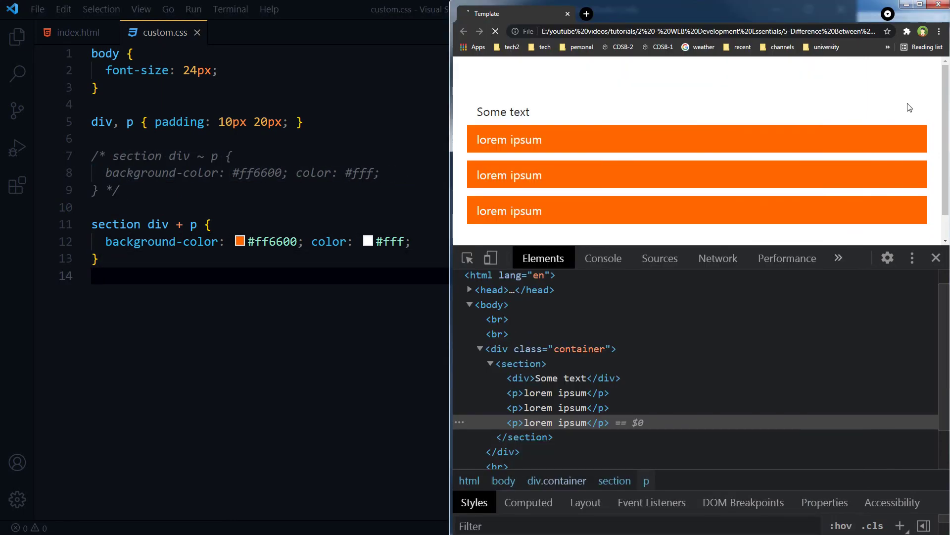
pyautogui.press('F5')
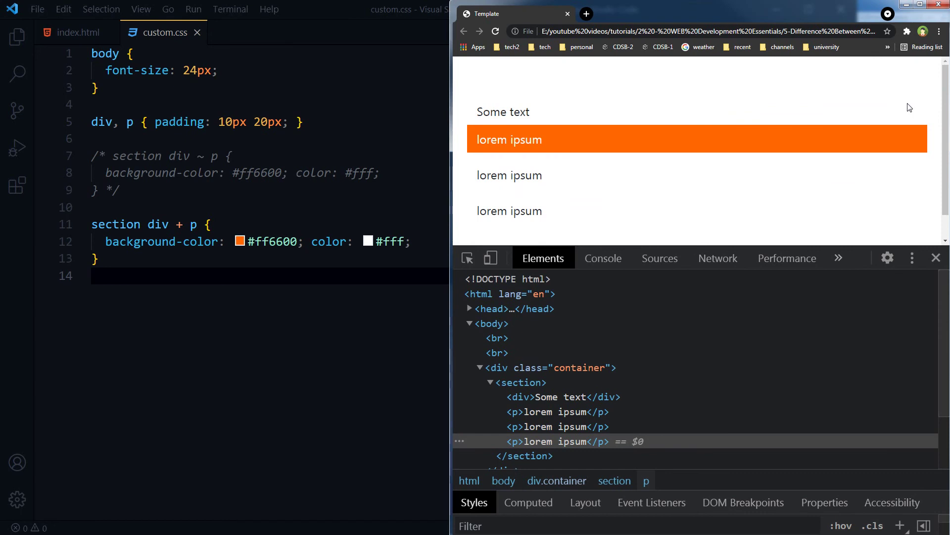